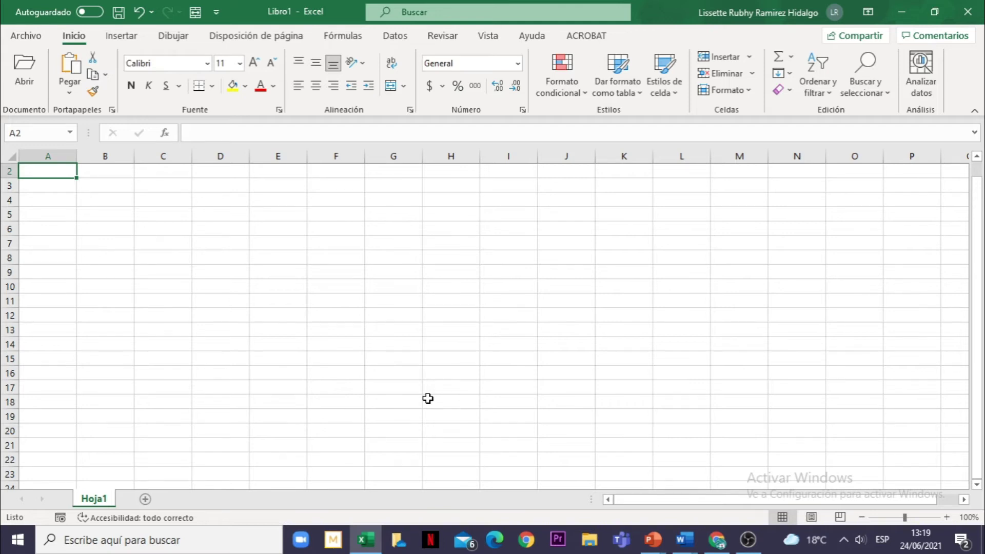
Scroll the empty sheet down through the rows and back up again
scroll(533, 429, up, 1)
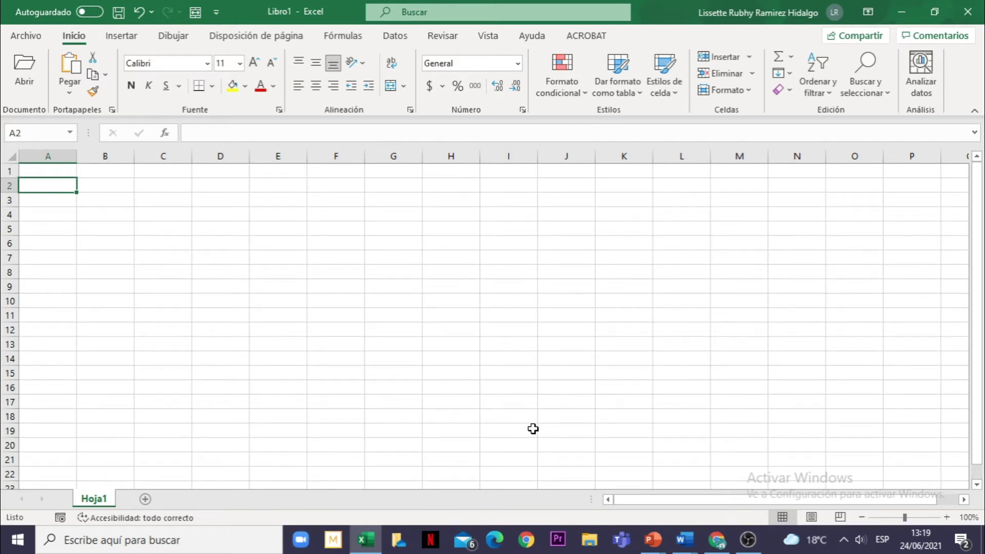
scroll(534, 429, down, 1)
scroll(533, 429, down, 2)
scroll(533, 429, down, 1)
scroll(533, 429, down, 1)
scroll(533, 429, down, 1)
scroll(533, 429, down, 1)
scroll(533, 429, down, 1)
scroll(533, 429, down, 1)
scroll(533, 429, up, 2)
scroll(533, 429, up, 2)
scroll(533, 429, up, 2)
scroll(533, 429, up, 2)
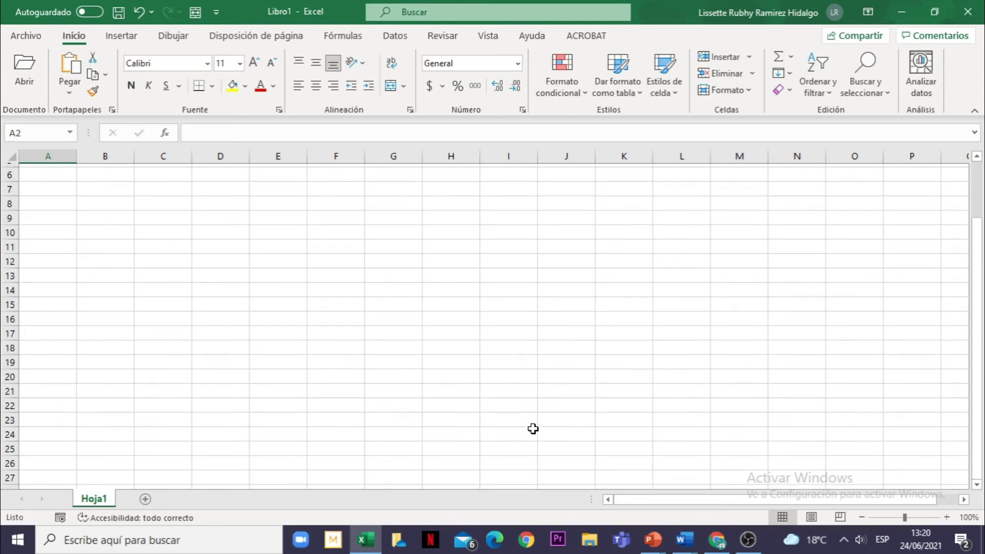
scroll(533, 429, up, 1)
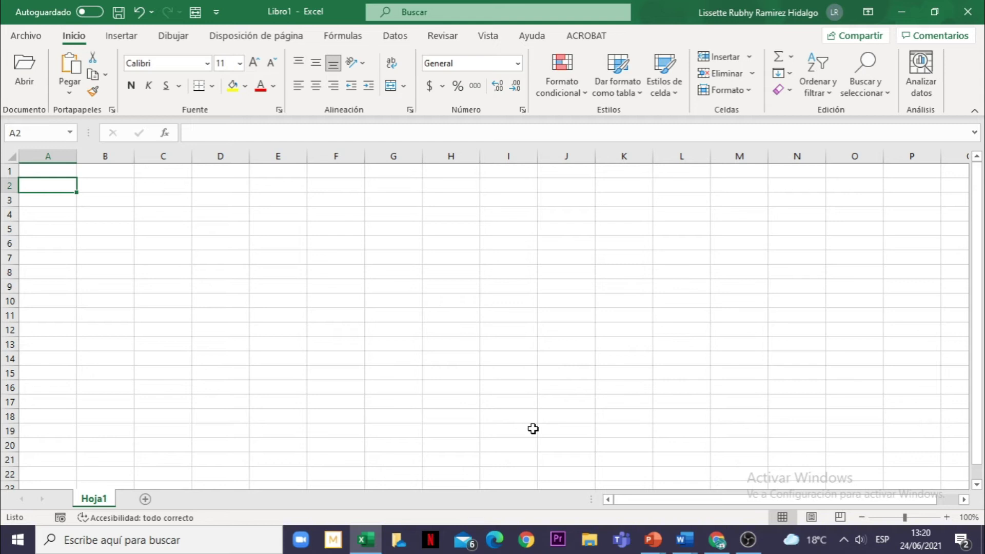
Scroll the sheet right across the columns, then back left
scroll(533, 428, right, 5)
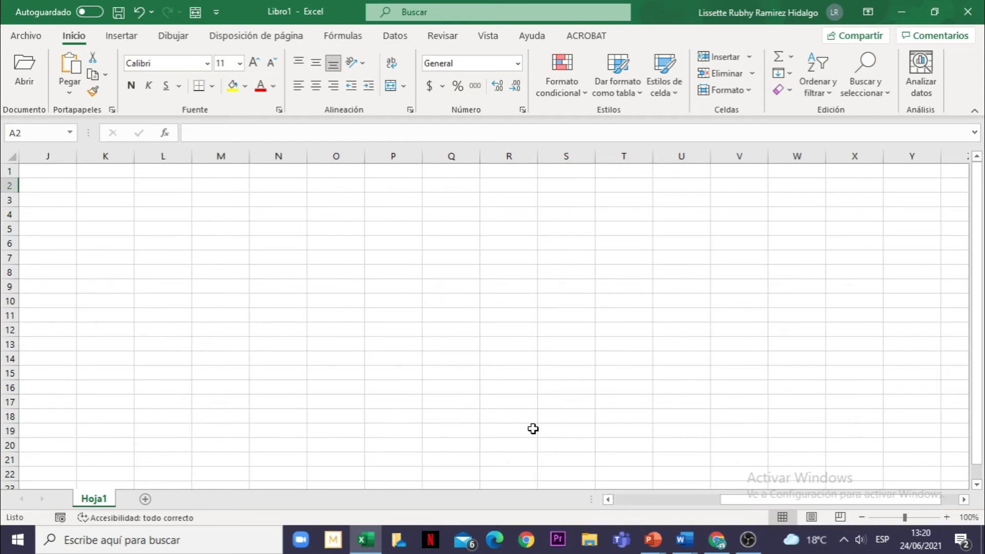
scroll(533, 429, right, 4)
scroll(533, 429, right, 3)
scroll(533, 428, right, 3)
scroll(533, 429, right, 4)
scroll(533, 428, right, 3)
scroll(533, 429, right, 3)
scroll(533, 429, right, 3)
scroll(533, 428, right, 3)
scroll(533, 429, right, 3)
scroll(533, 429, right, 2)
scroll(533, 429, left, 5)
scroll(533, 429, left, 5)
scroll(533, 428, left, 3)
scroll(533, 428, left, 3)
scroll(533, 429, left, 4)
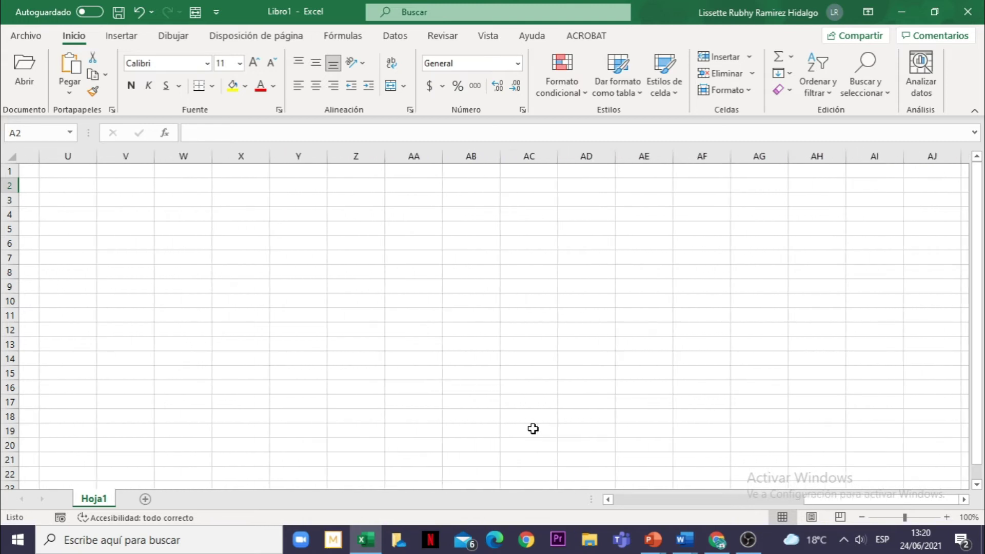
scroll(533, 428, left, 4)
scroll(534, 428, left, 3)
scroll(533, 429, left, 3)
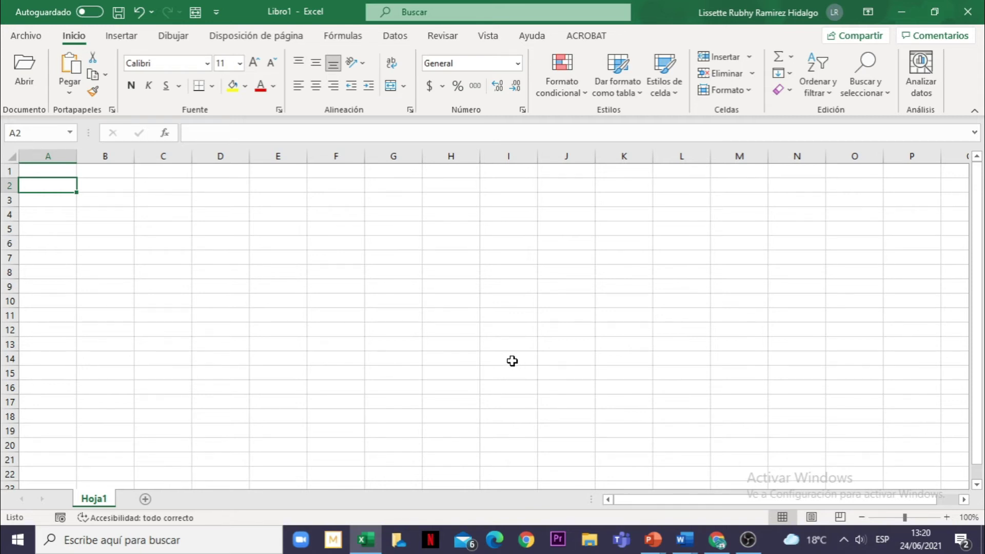
Autoscroll the sheet rightward toward the distant columns EPL–EQA
middle_click(512, 361)
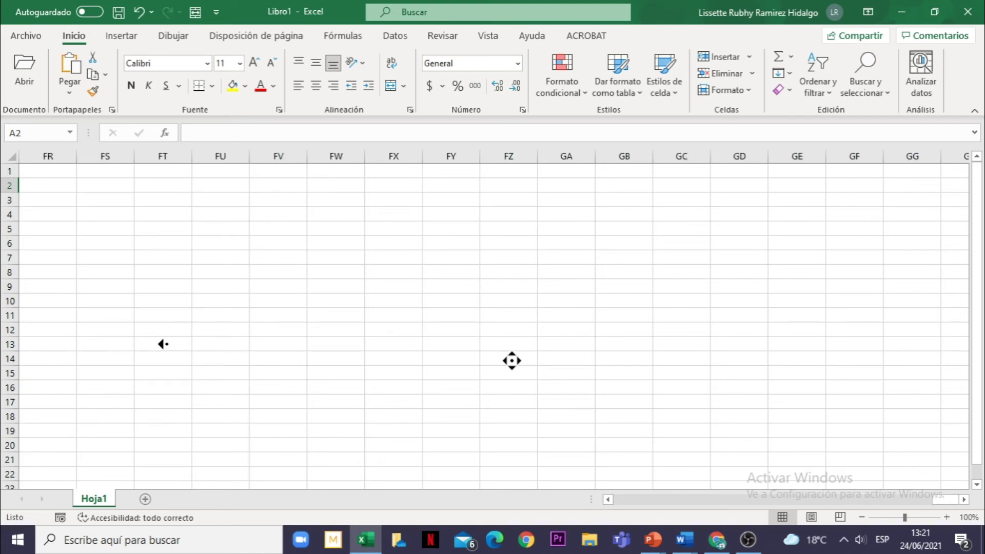
middle_click(103, 334)
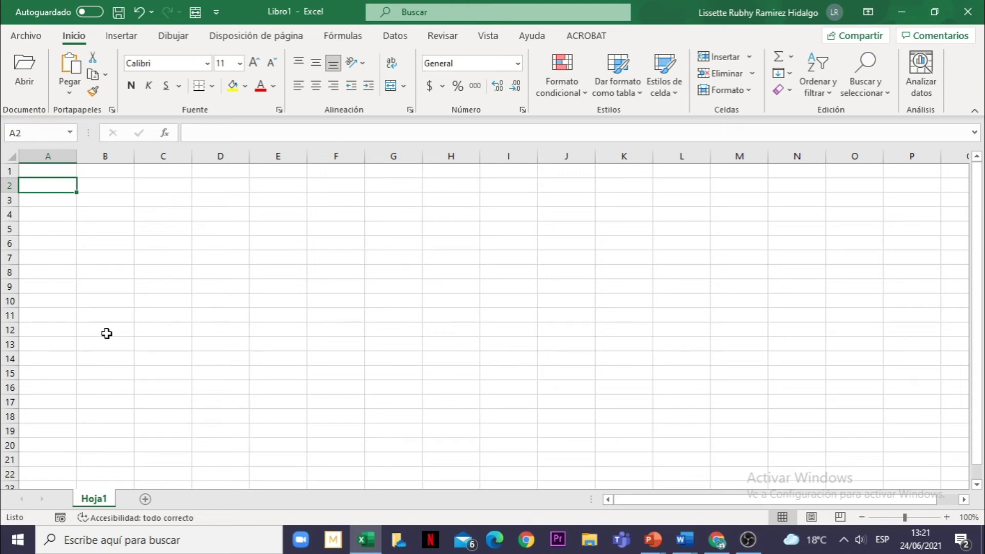
middle_click(484, 326)
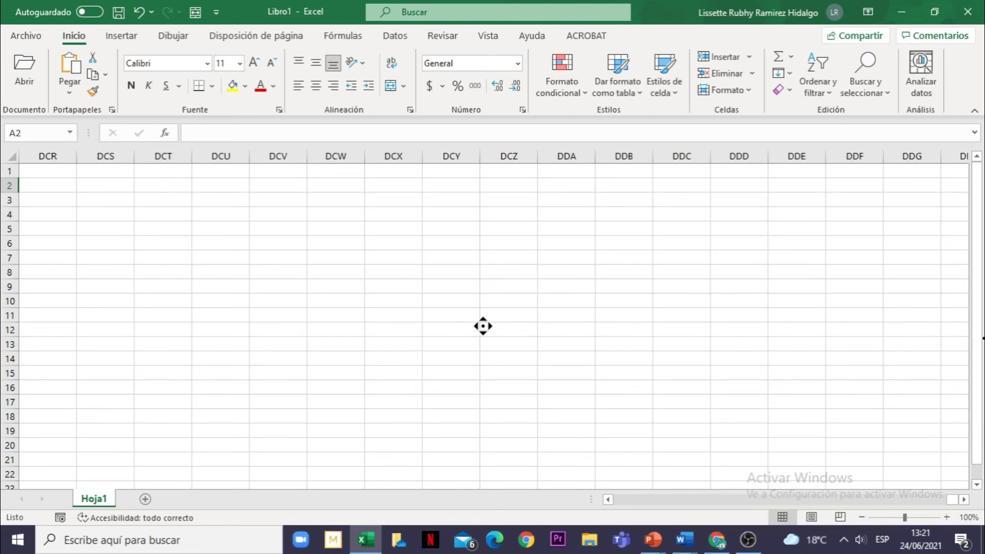
Halt at columns EPL–EQA, try cells EPT10 and EPS9, then settle on EPF8
middle_click(728, 336)
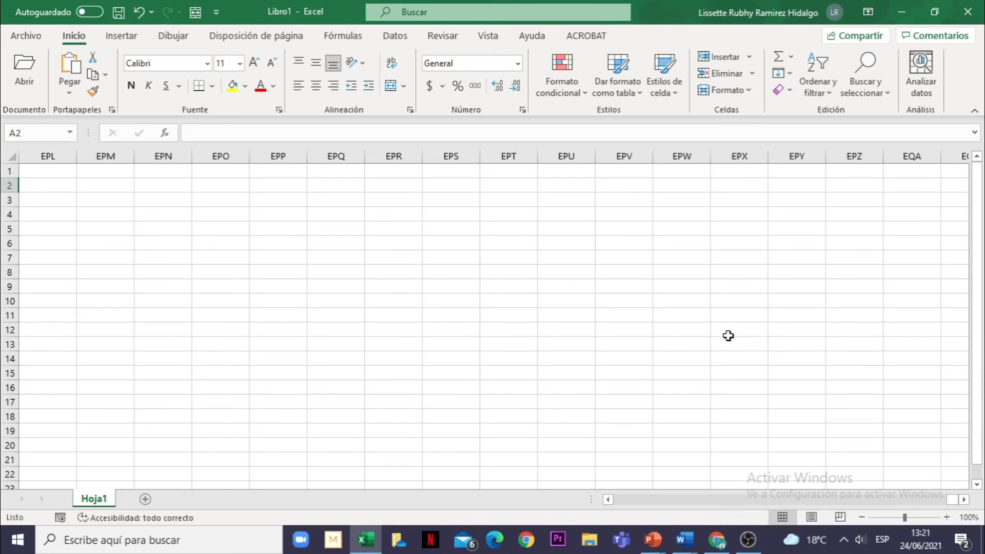
click(728, 336)
click(490, 296)
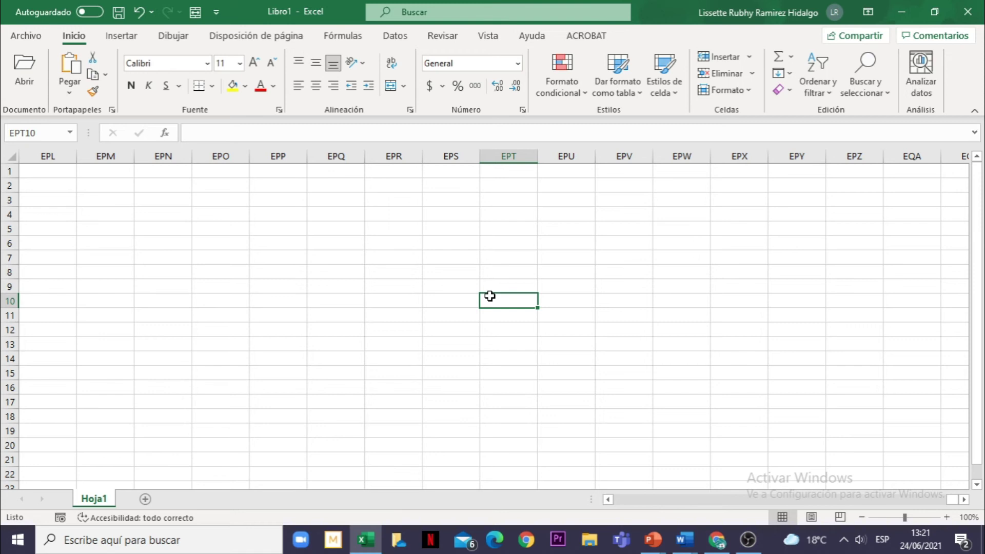
click(446, 288)
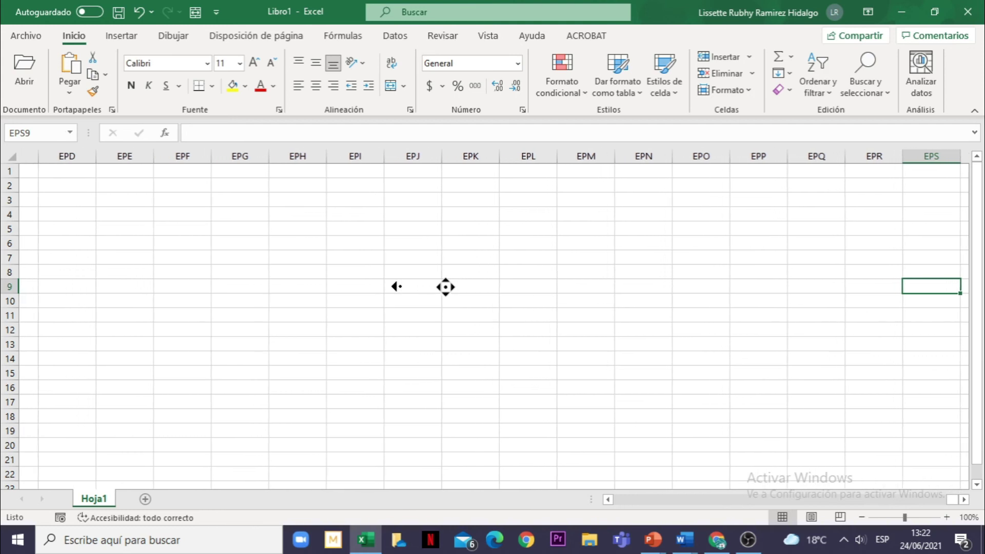
click(399, 286)
click(395, 269)
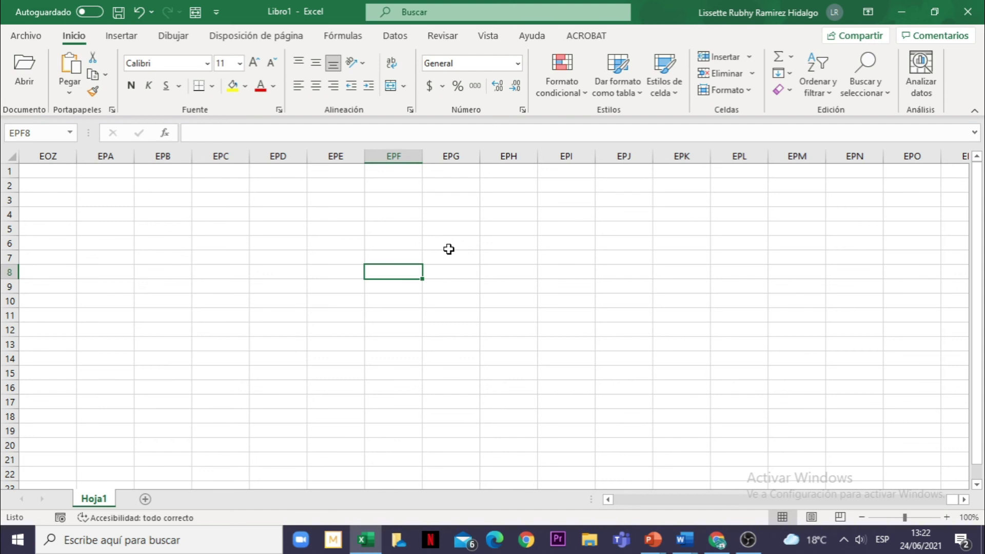
Zoom in and out with Ctrl+scroll, settling at 115%, then select cell EPI9
ctrl+scroll(449, 249, up, 1)
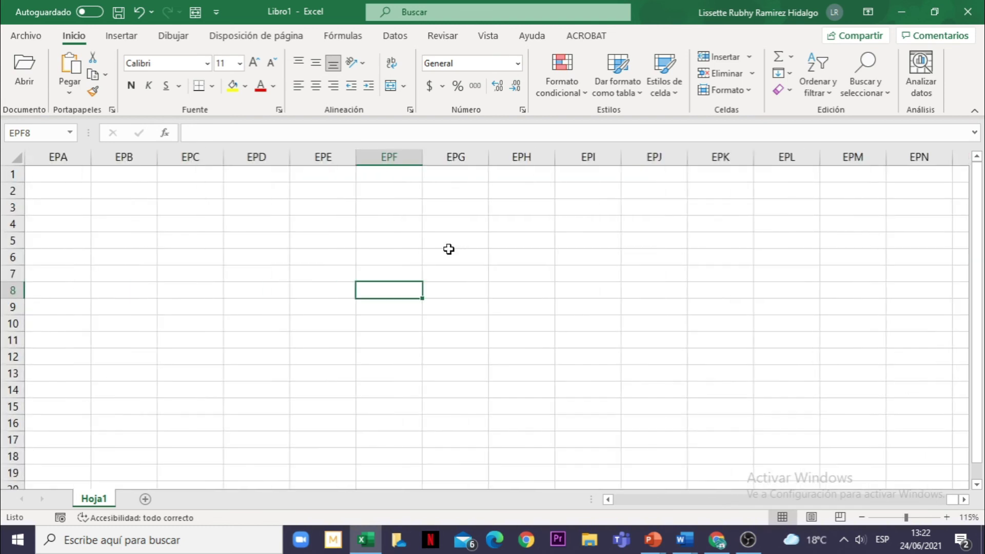
ctrl+scroll(448, 248, up, 1)
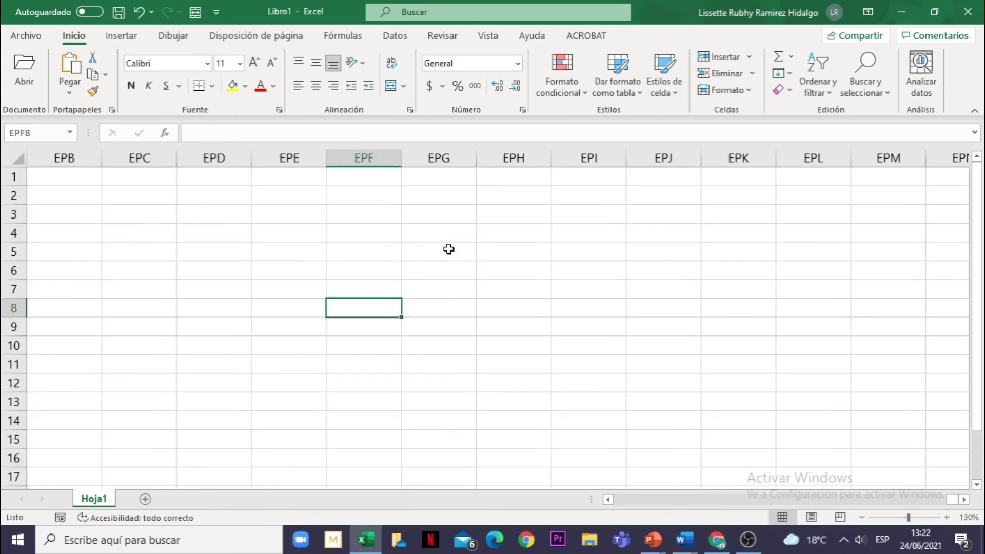
ctrl+scroll(448, 249, down, 2)
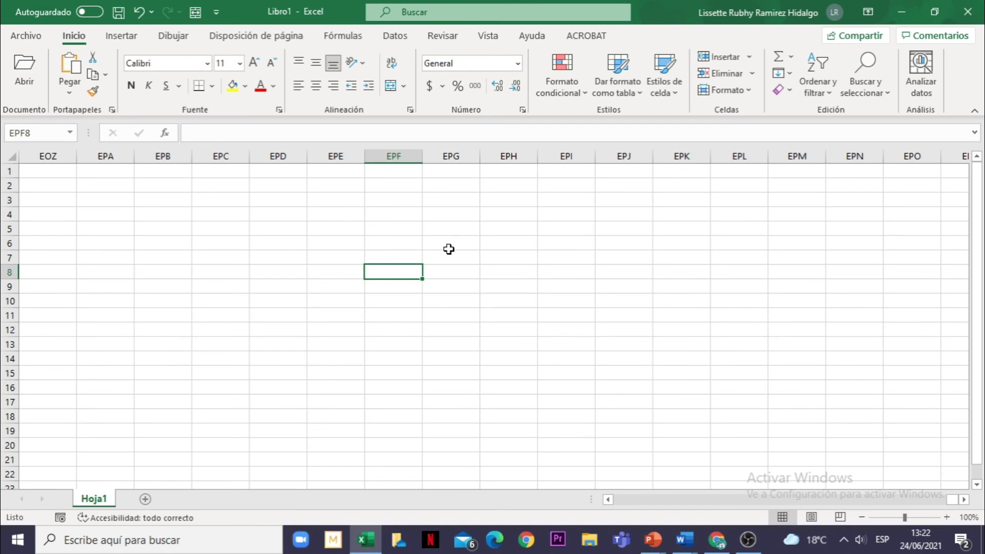
ctrl+scroll(448, 249, down, 1)
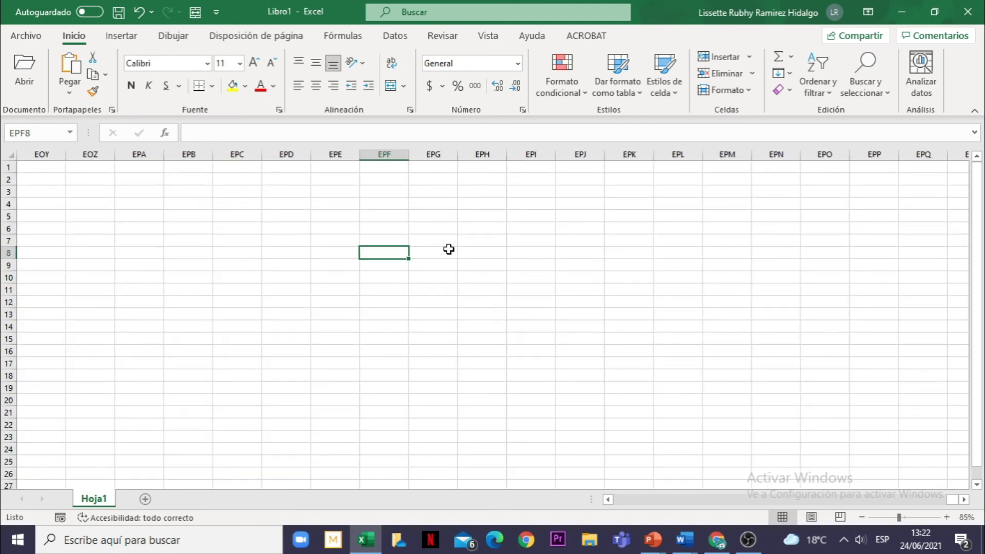
ctrl+scroll(448, 249, up, 2)
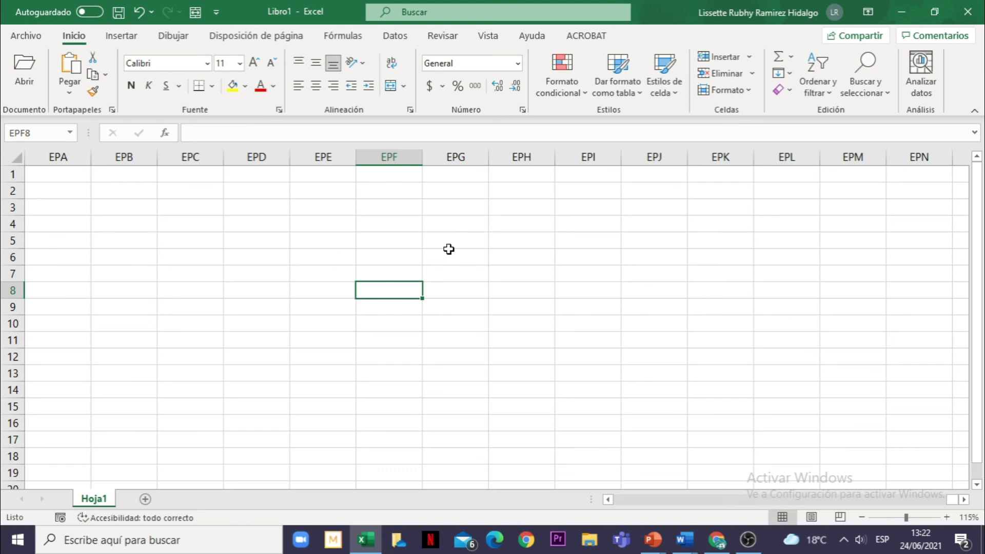
click(560, 303)
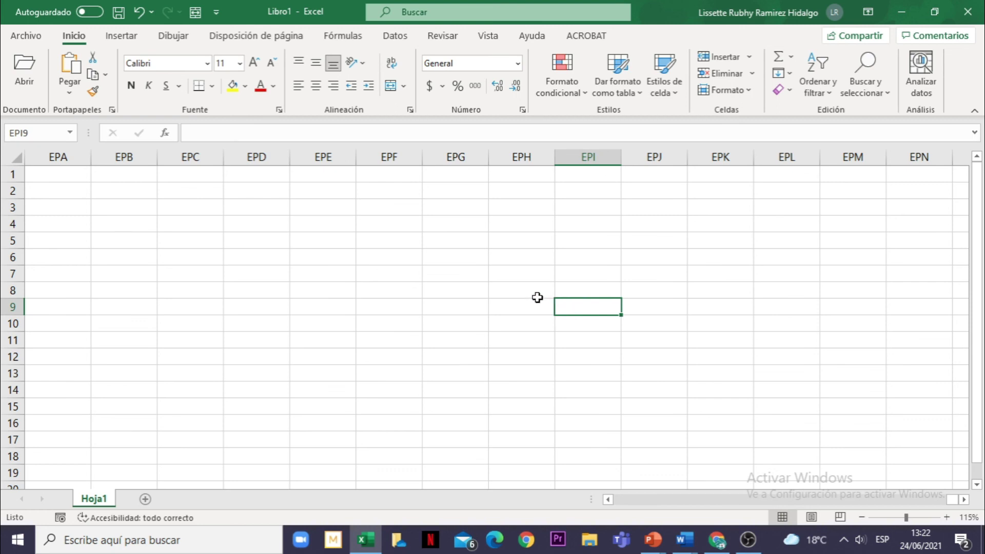